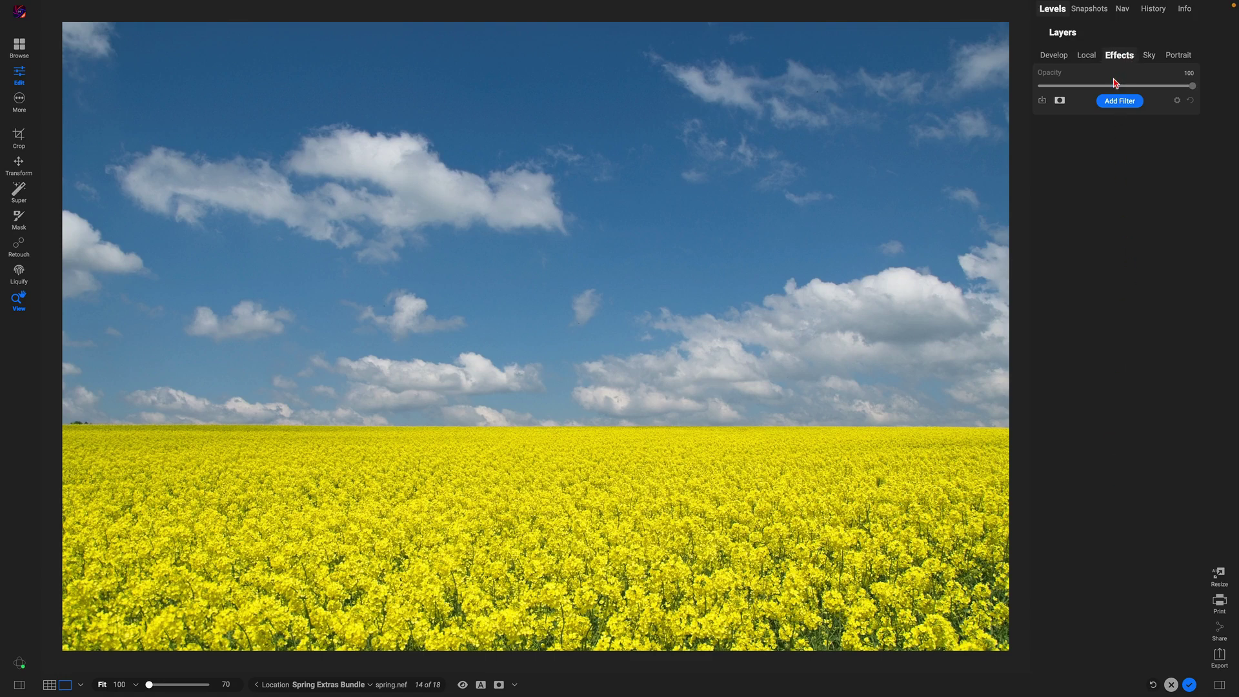
Step: Add a Color Enhancer filter to the canola field photo using the Sky style
left_click(1120, 101)
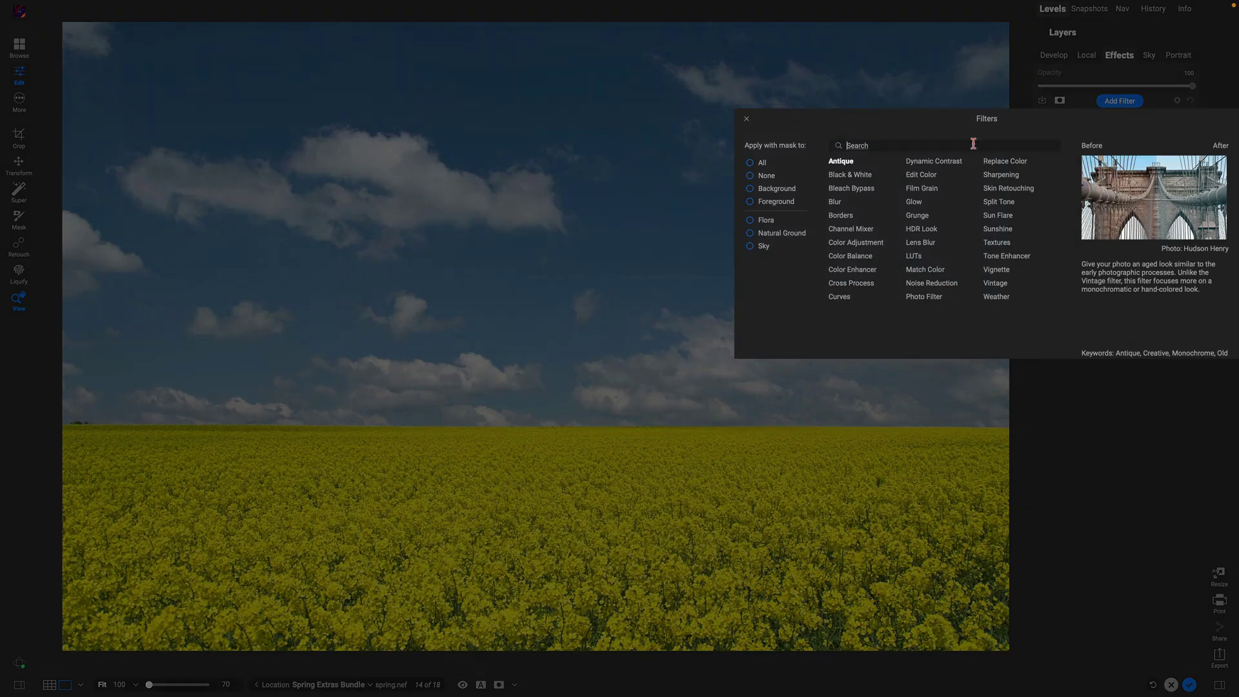
left_click(853, 271)
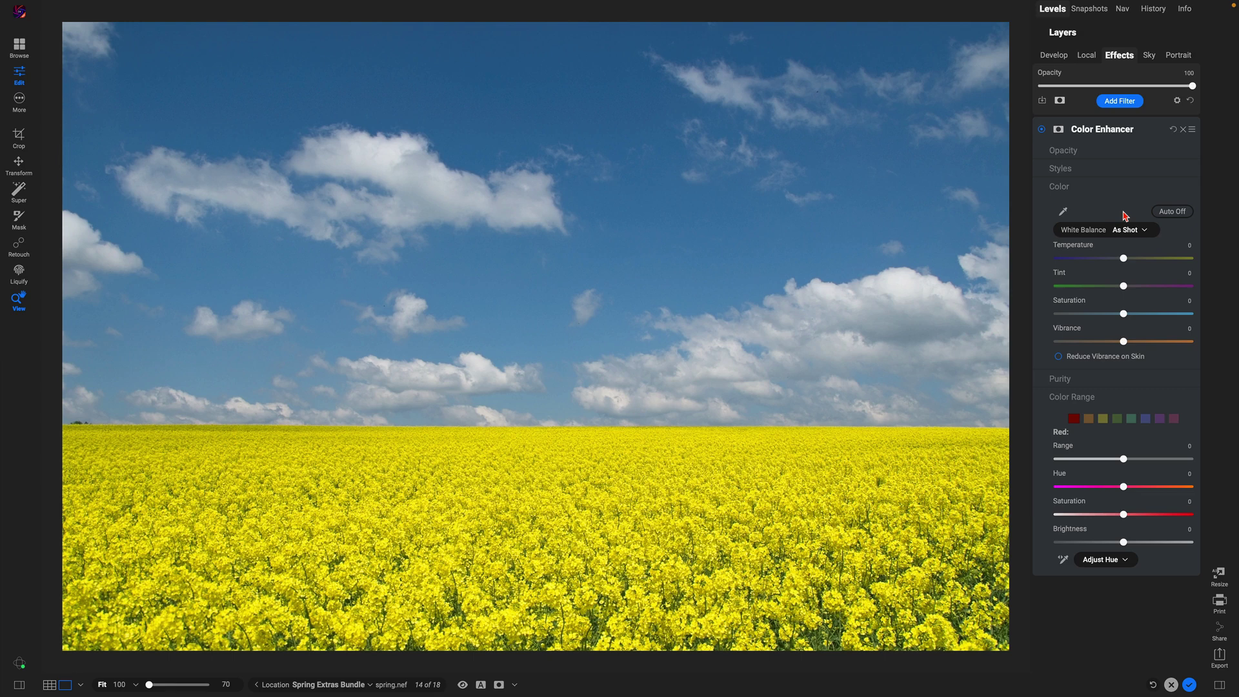
left_click(1114, 171)
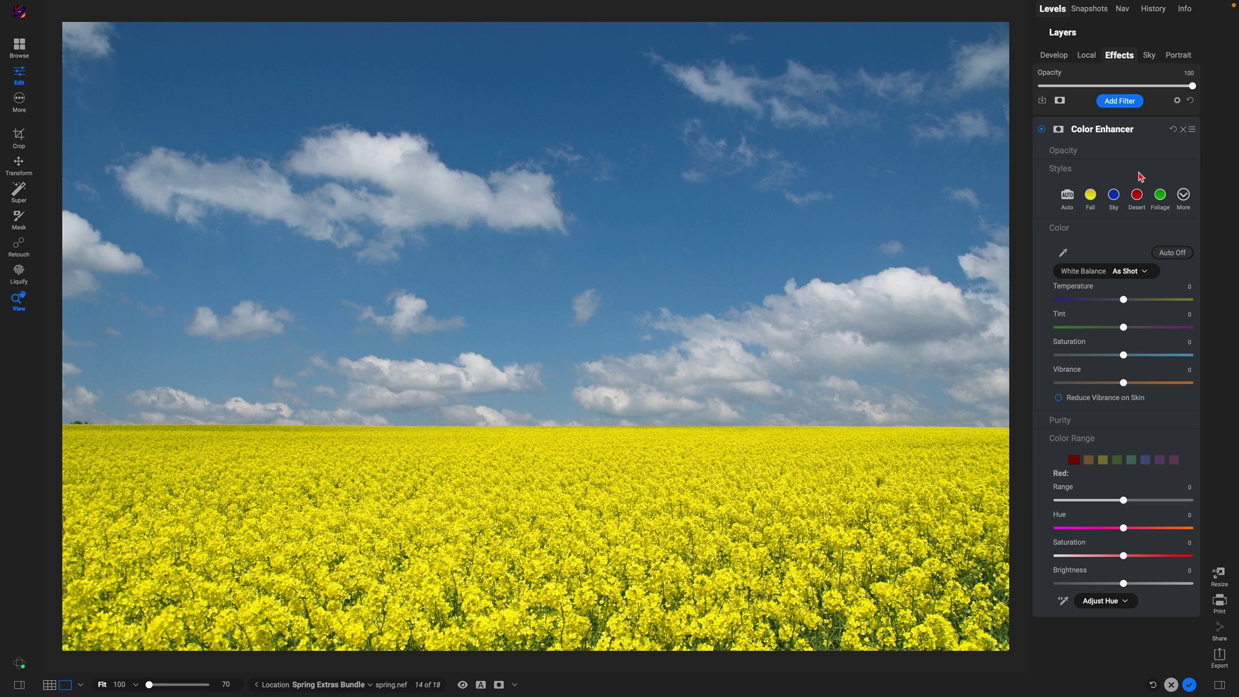
left_click(1113, 197)
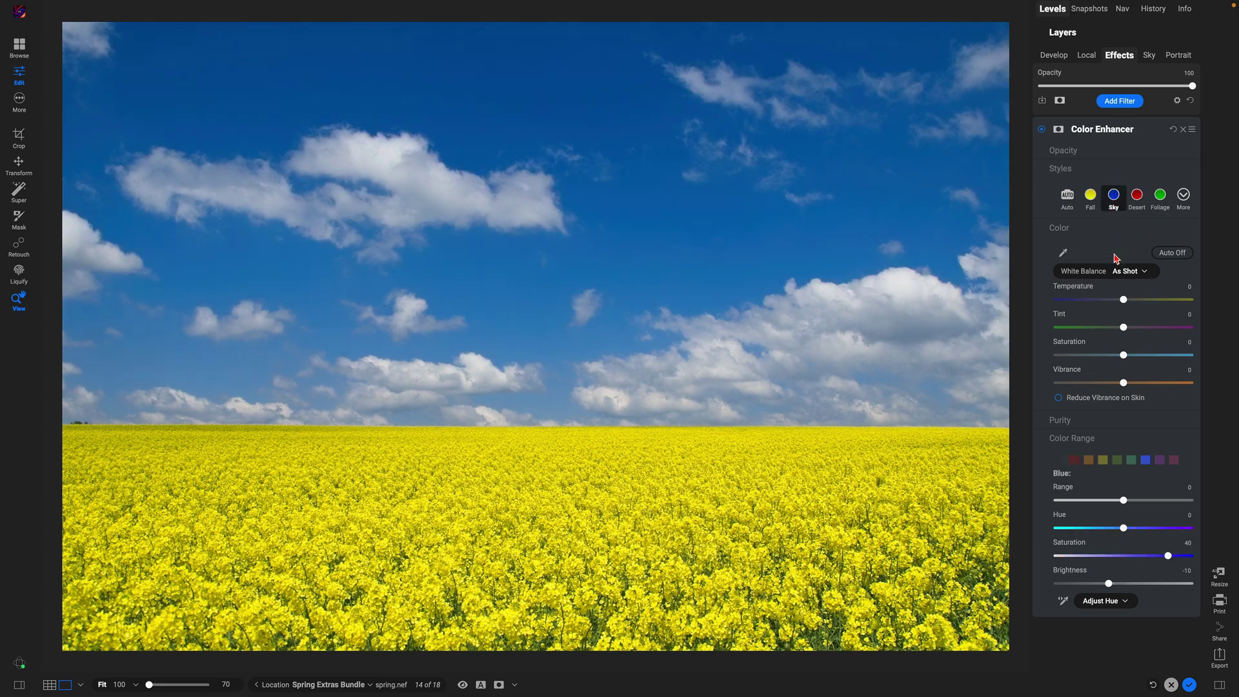
Step: Raise the Yellow color range to Saturation 22 and Brightness 10, then turn the filter off to compare
left_click(1103, 460)
left_click_drag(1124, 559, 1137, 584)
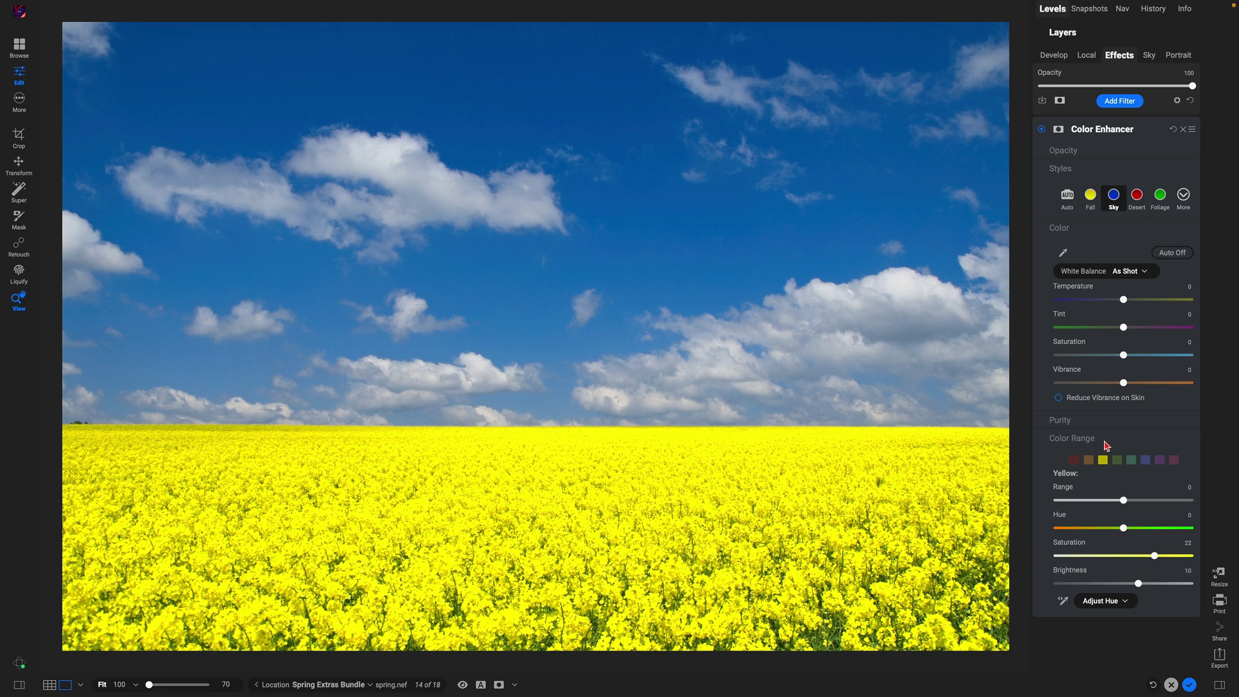
left_click(1042, 130)
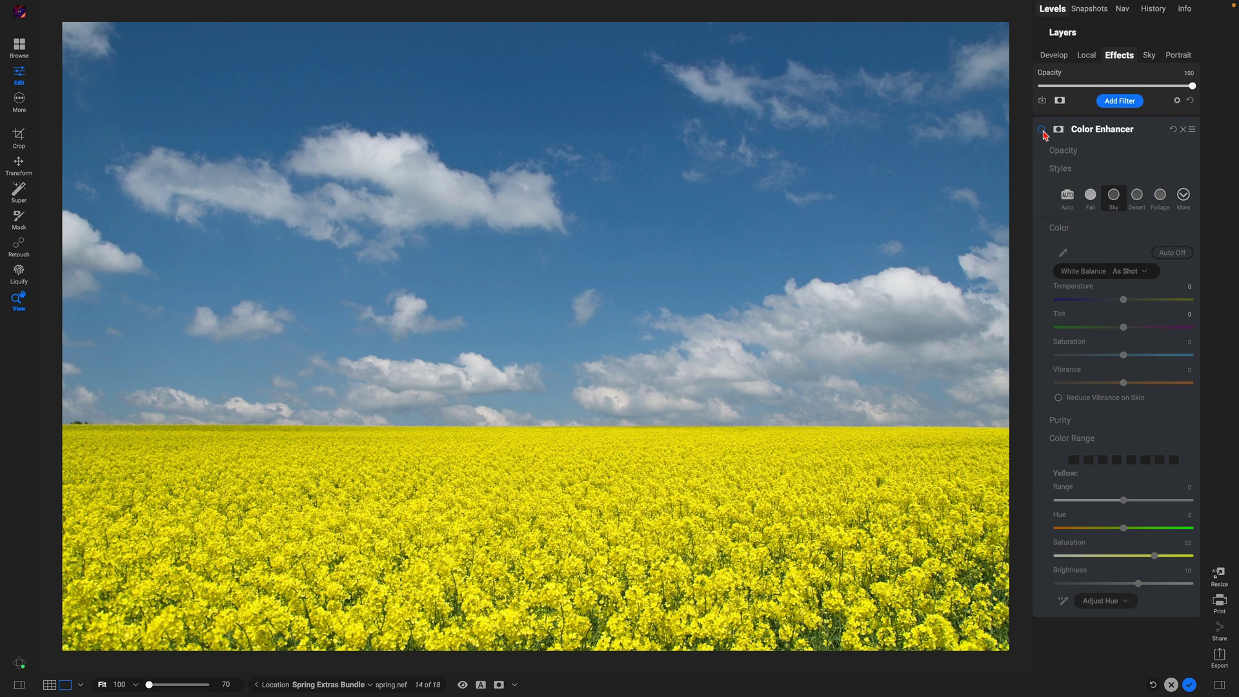
Step: Re-enable the Color Enhancer, then add an Edit Color filter targeting the meadow's green grass
left_click(1042, 130)
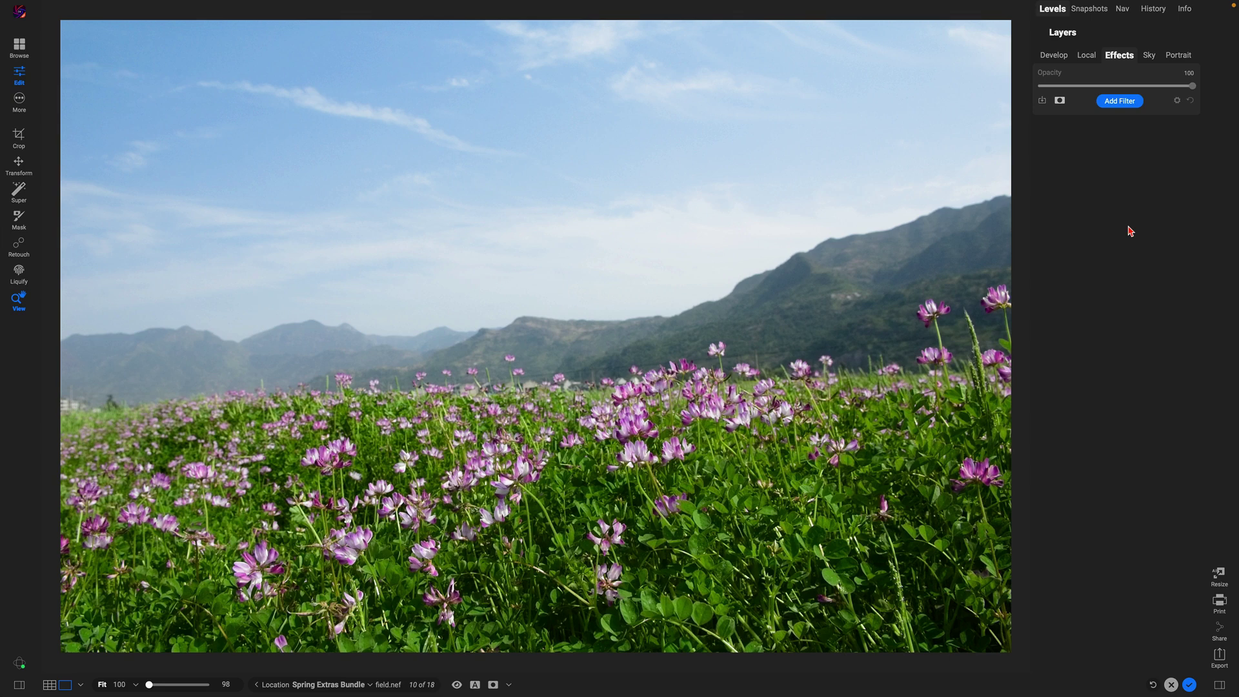
left_click(1121, 100)
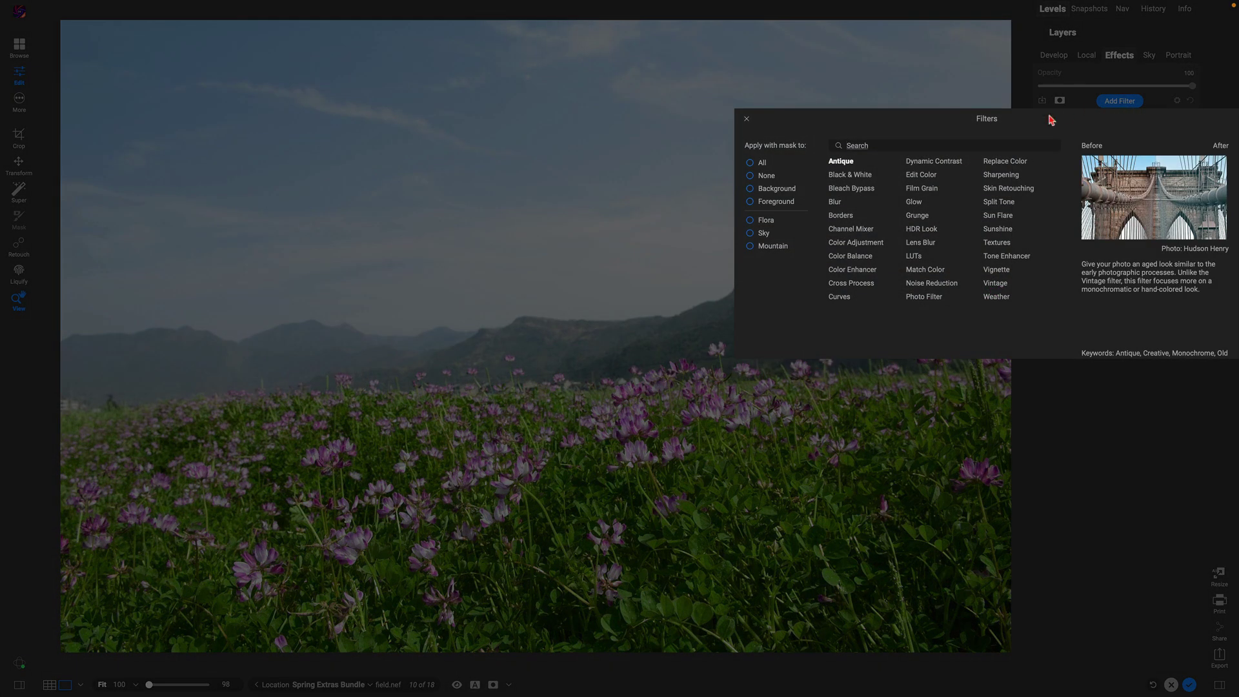
left_click(921, 175)
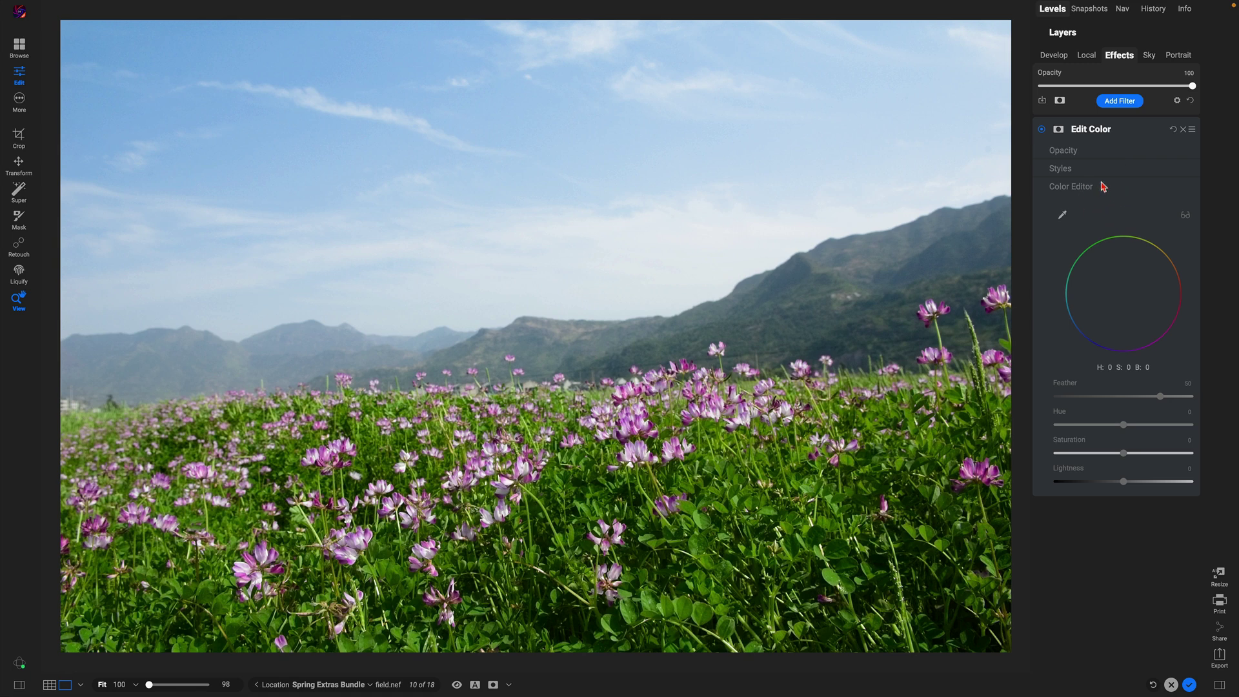
left_click(1063, 216)
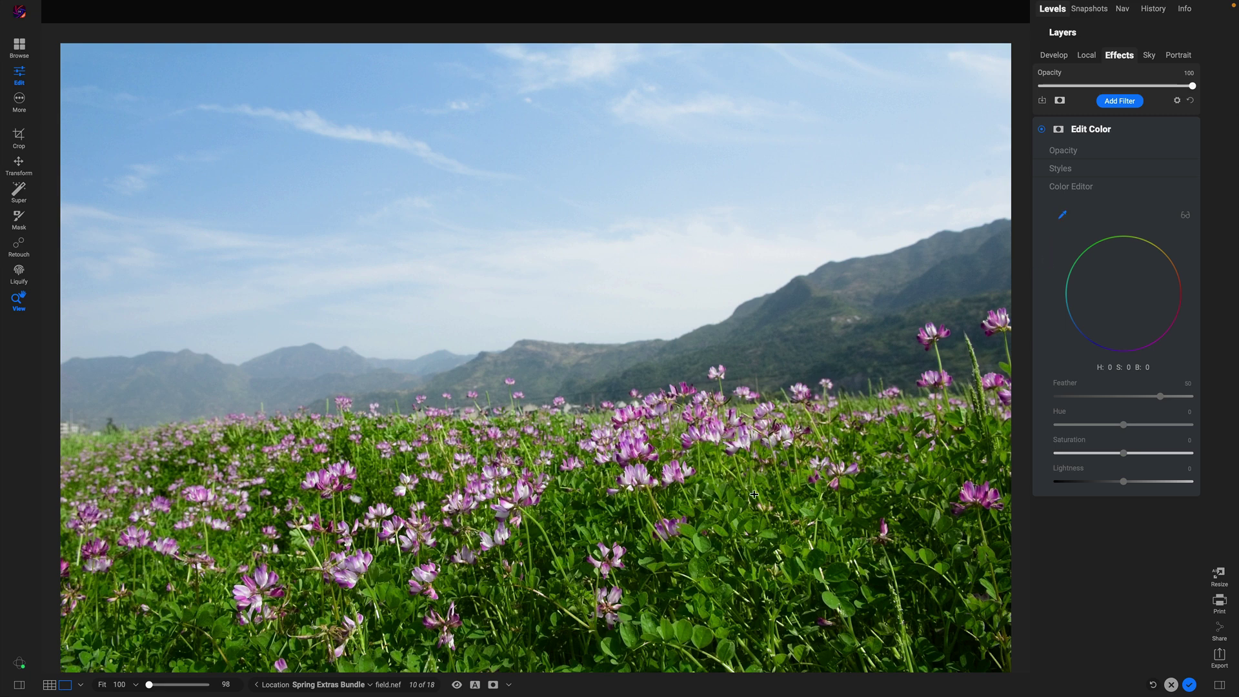
left_click(675, 627)
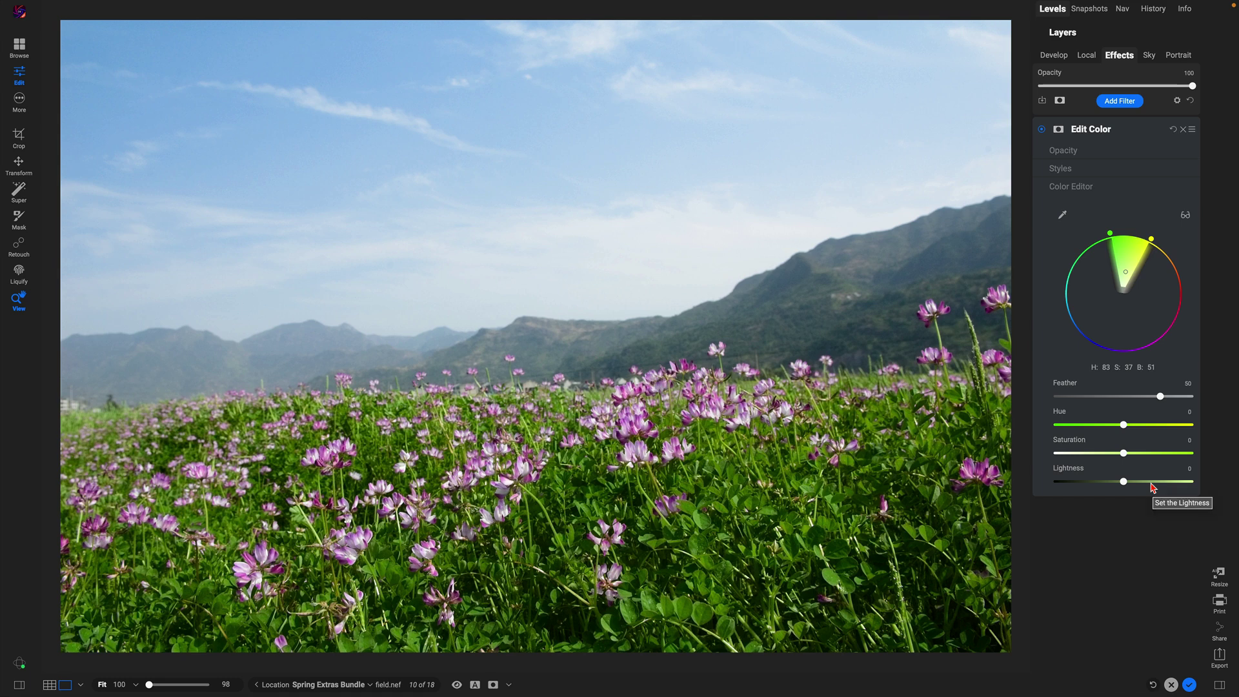
Step: Set the sampled greens to Saturation 60 and Lightness 95, toggling the filter to compare
left_click_drag(1125, 454, 1179, 456)
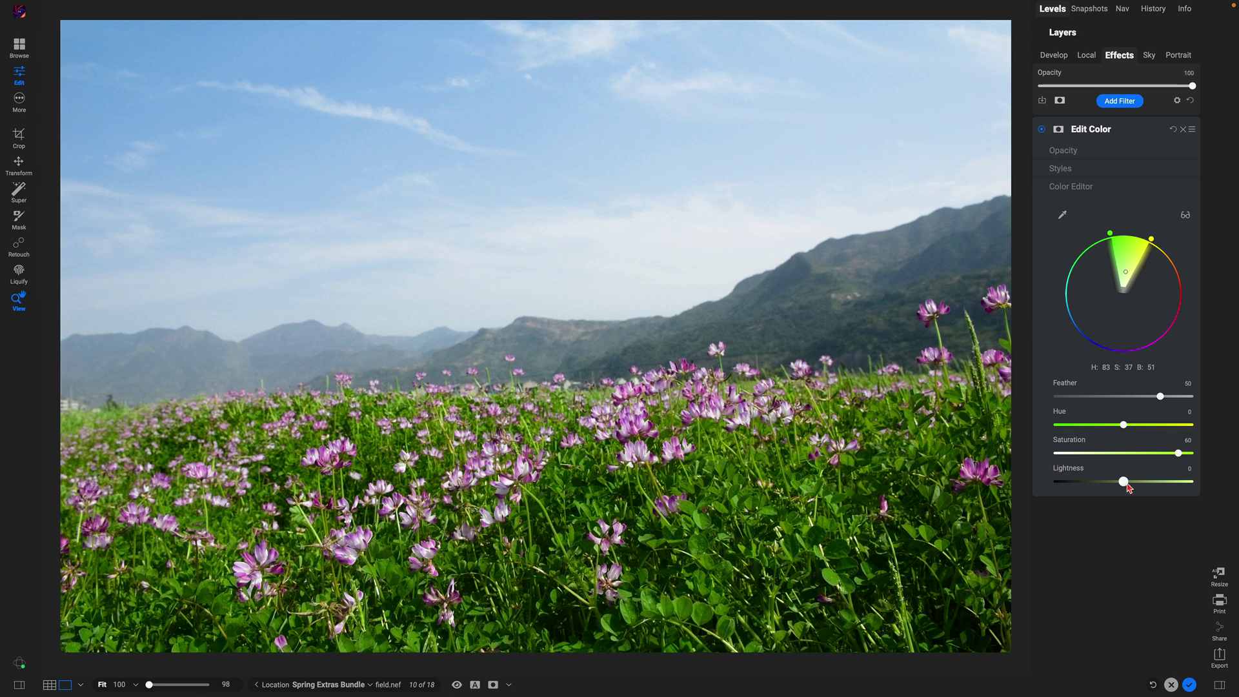
left_click_drag(1126, 486, 1187, 489)
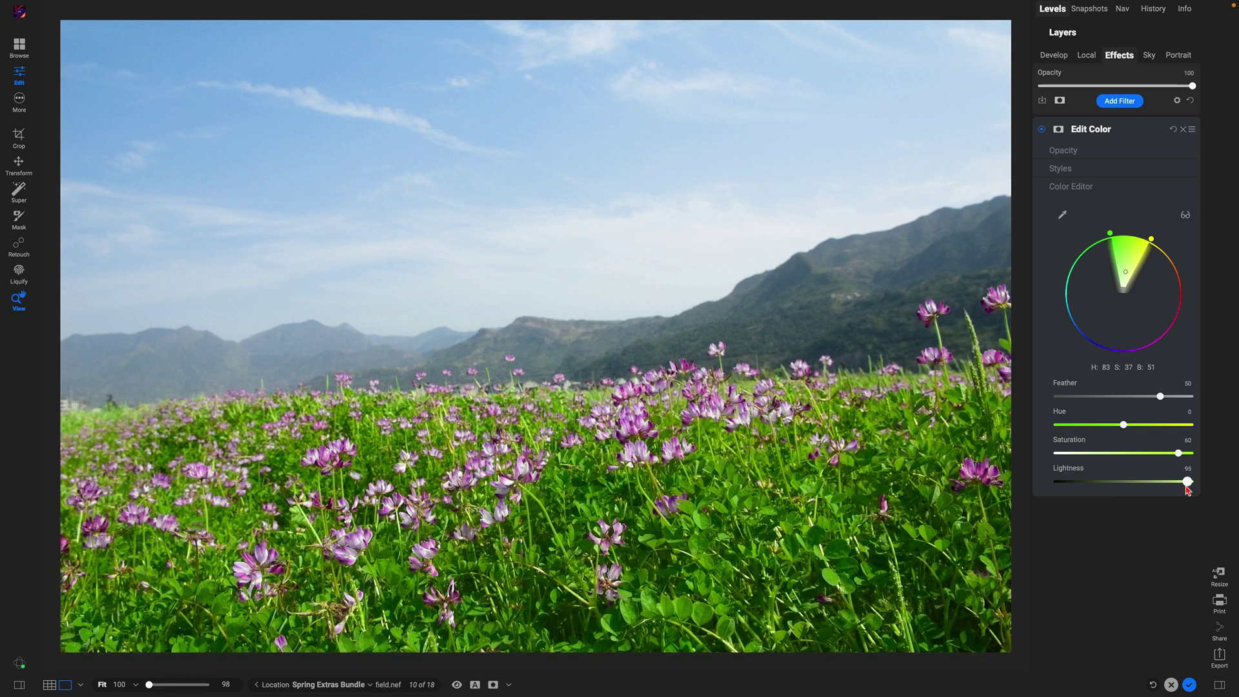
left_click(1042, 130)
left_click(1042, 131)
left_click(1122, 102)
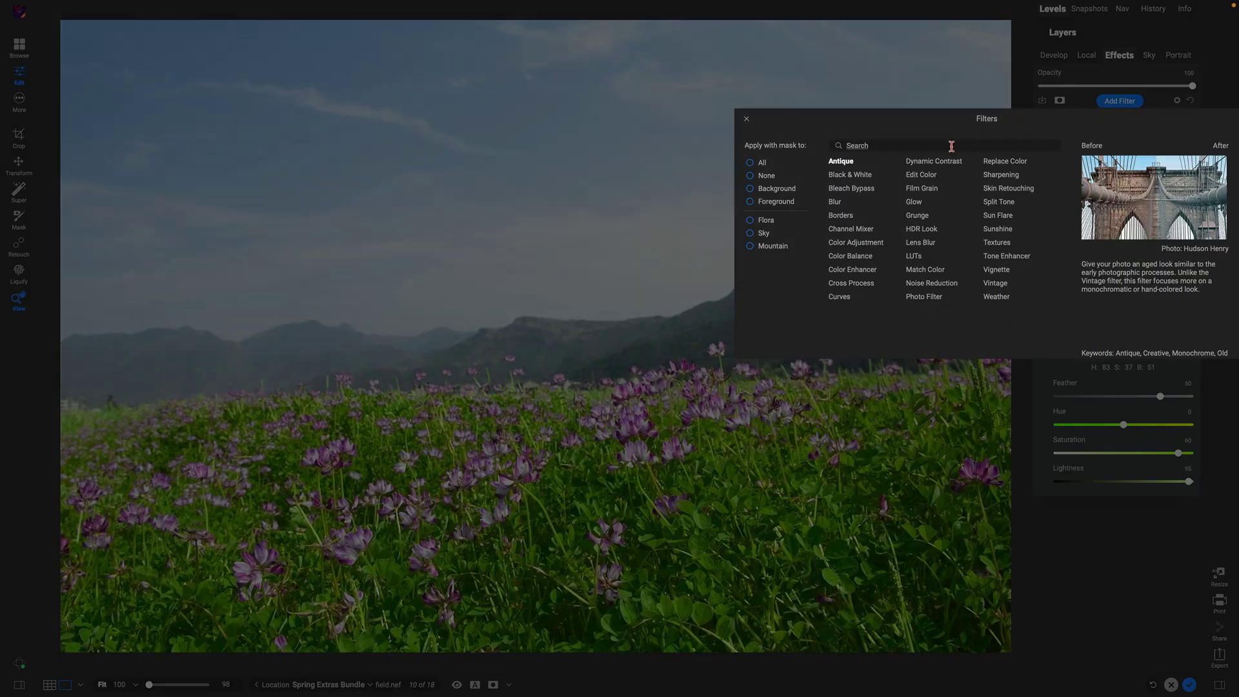
left_click(923, 175)
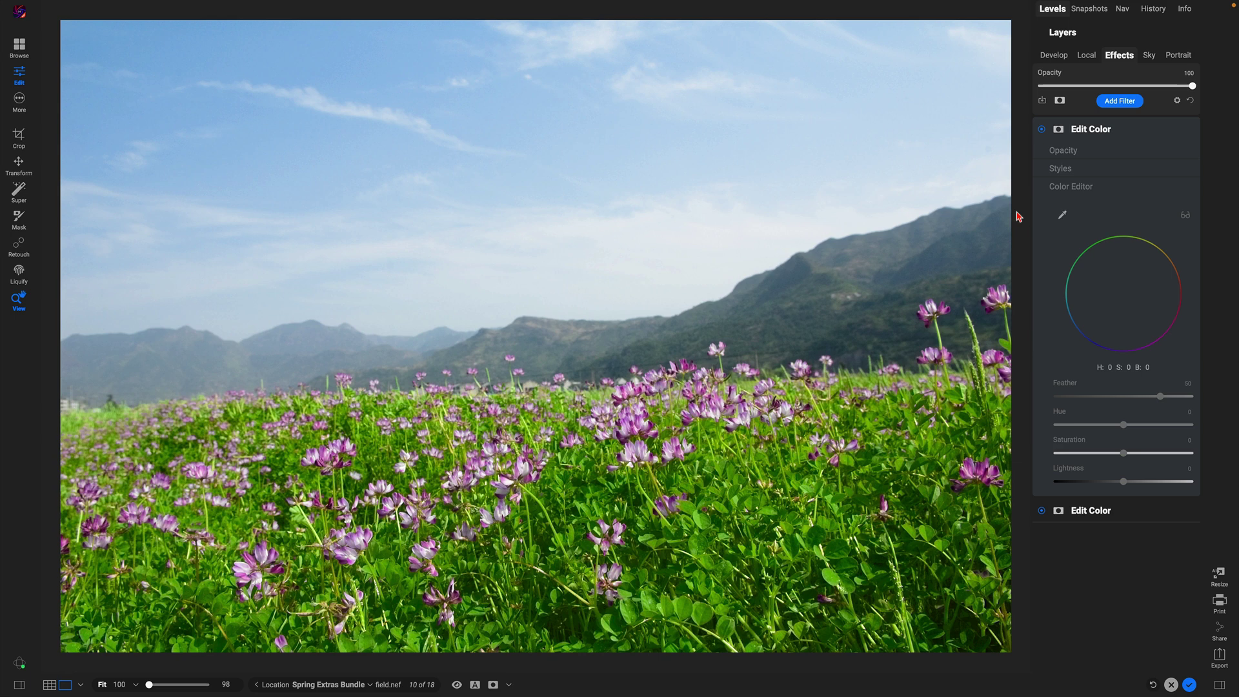
left_click(1062, 215)
left_click(628, 445)
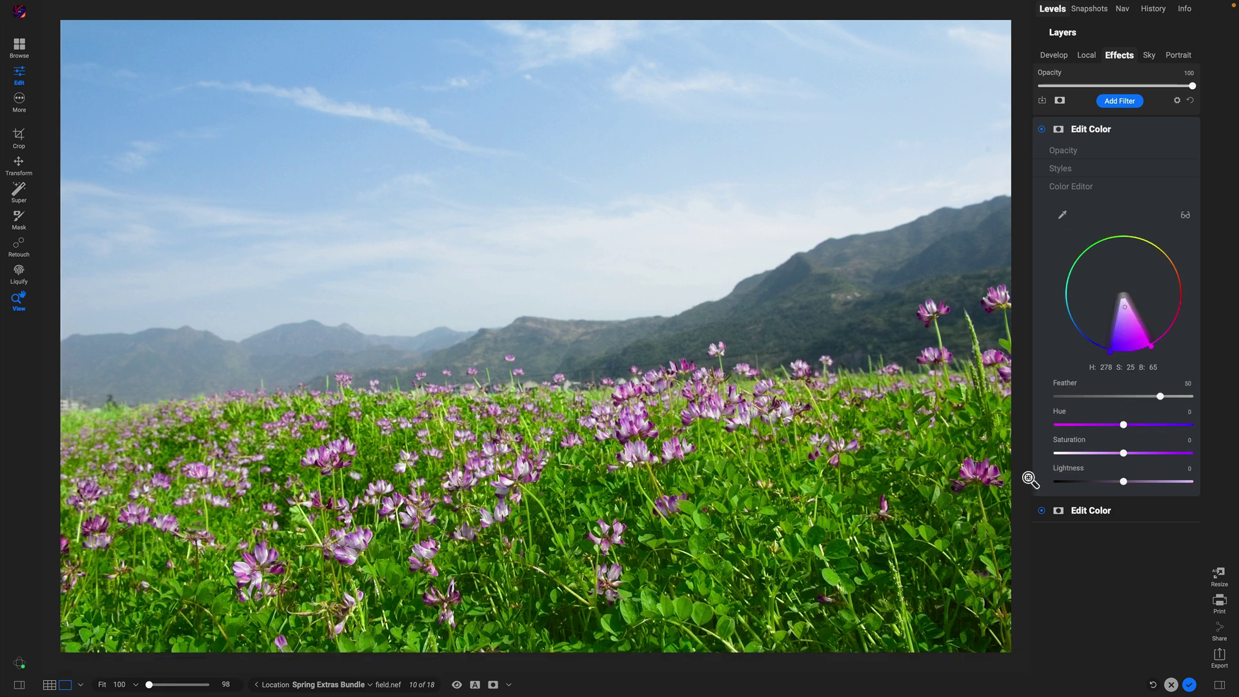
left_click_drag(1124, 453, 1173, 453)
left_click_drag(1128, 488, 1181, 485)
left_click(1041, 130)
left_click(1042, 129)
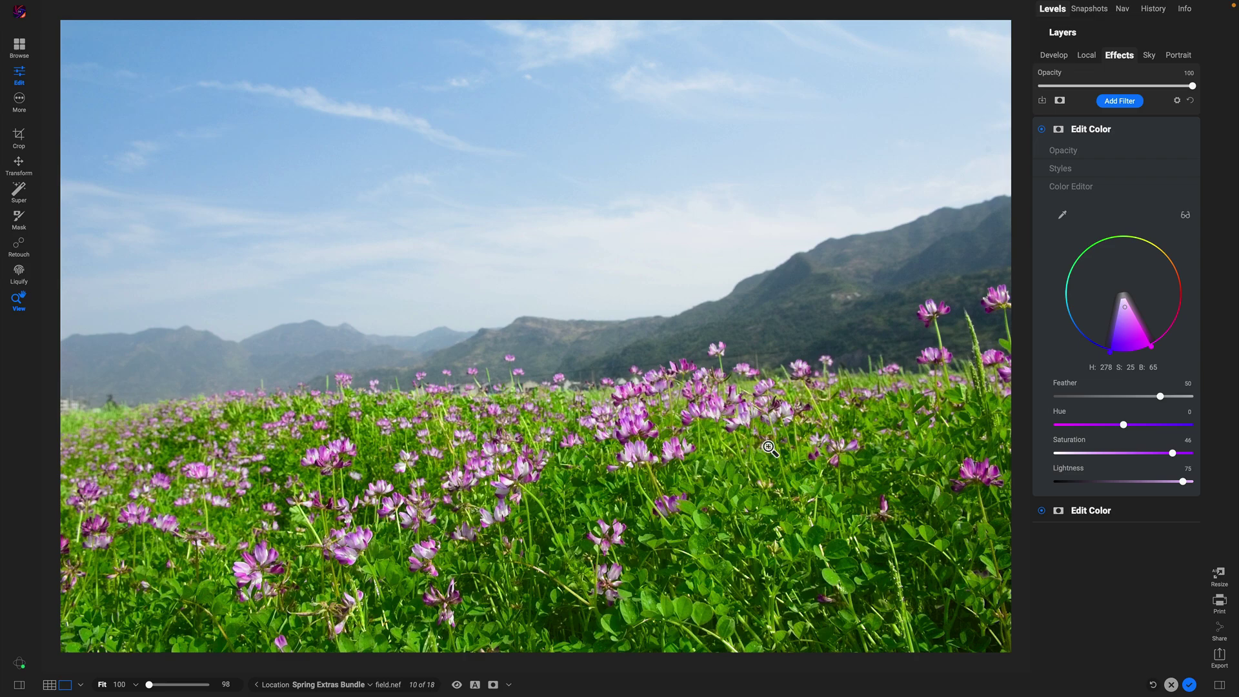
Step: Add an Edit Color filter sampled from the sky at Hue -38, Saturation 46, Lightness -100, then fade it to compare
left_click(1121, 102)
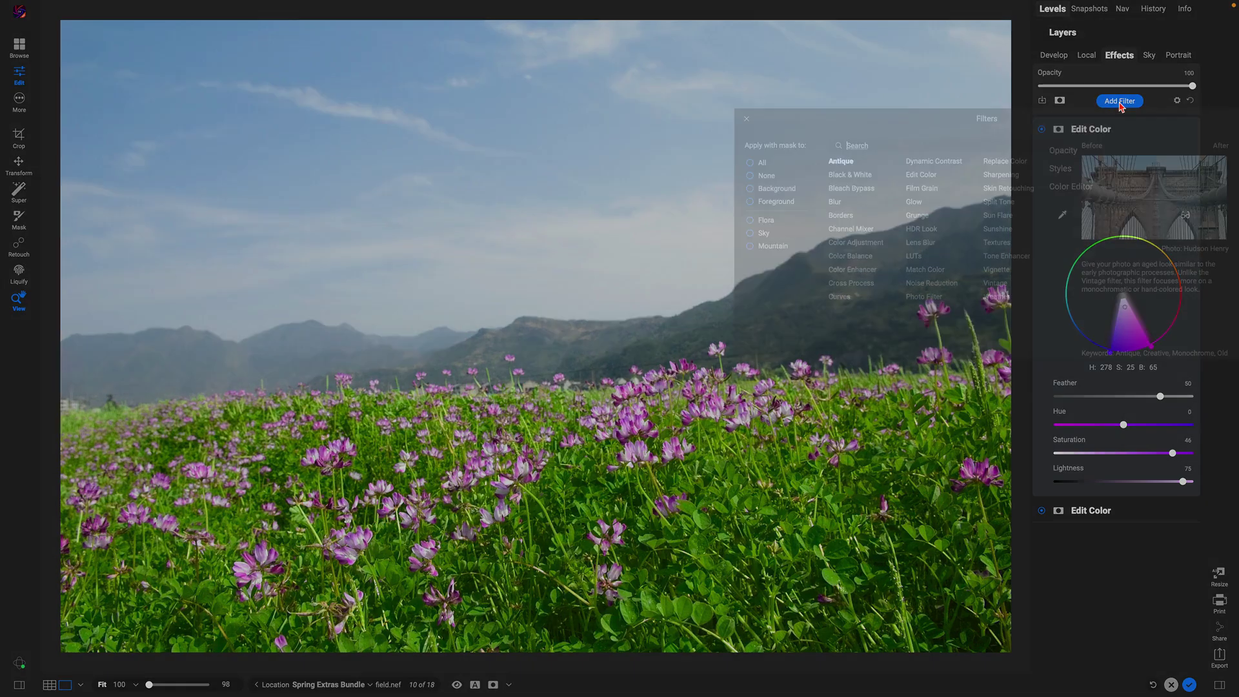
left_click(928, 177)
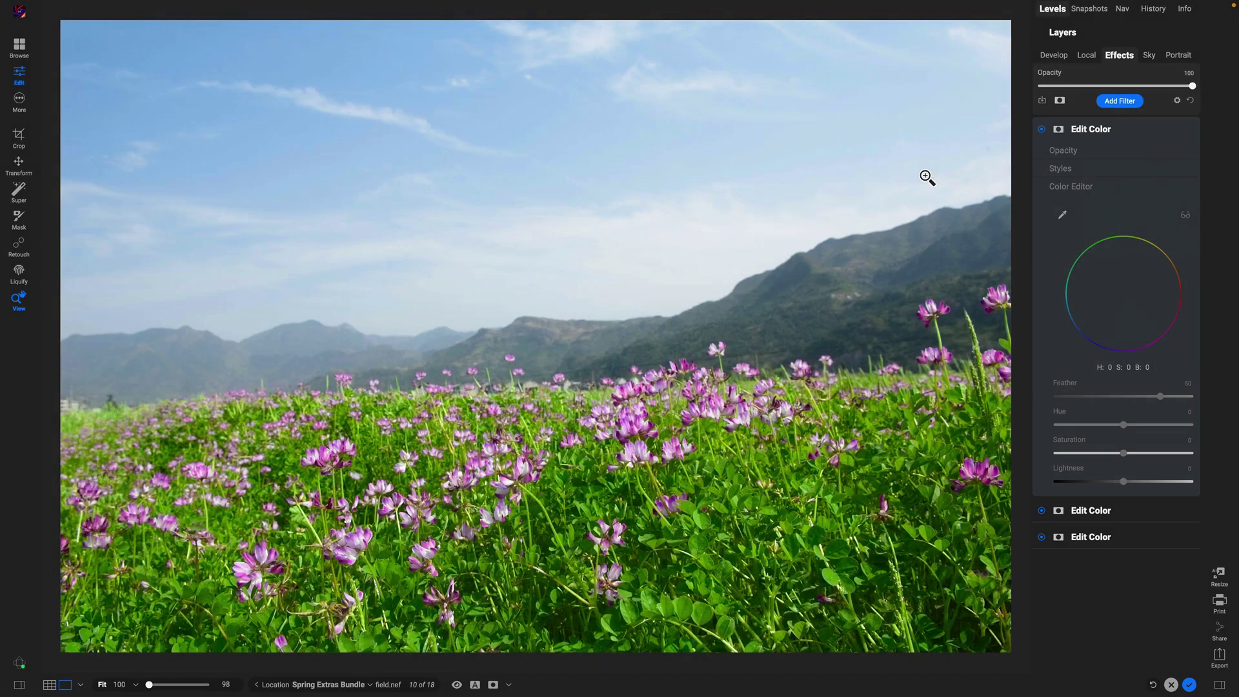
left_click(1062, 215)
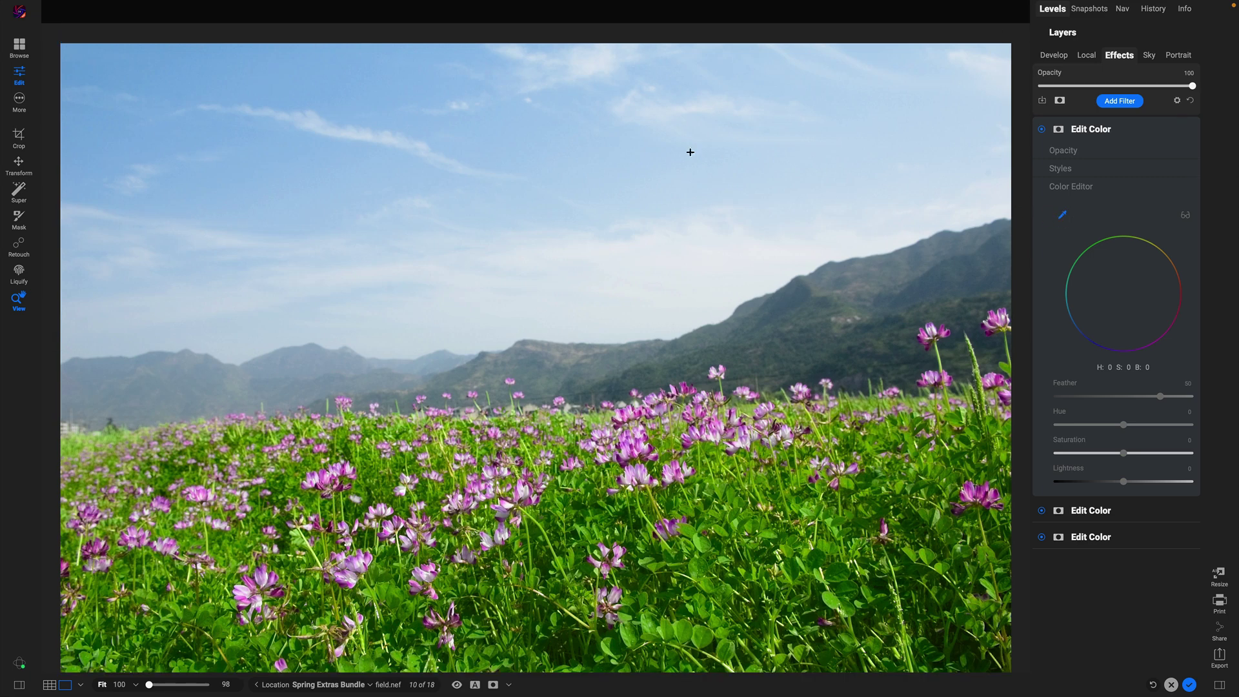
left_click(377, 84)
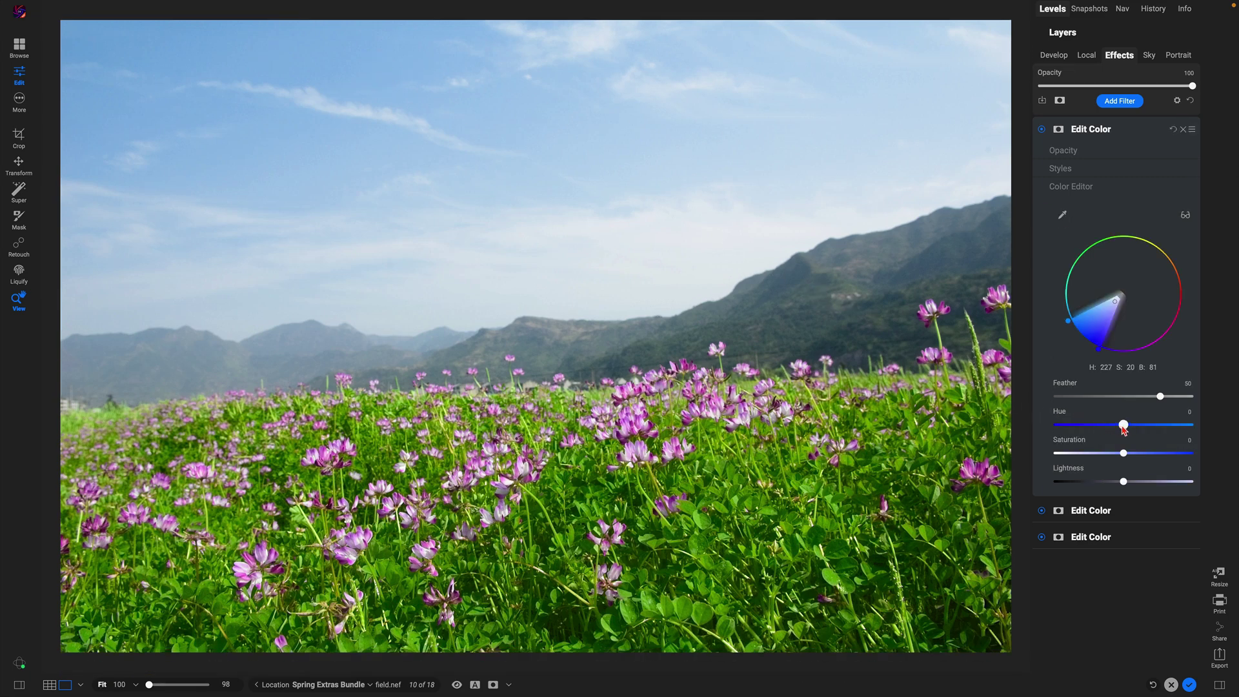
left_click_drag(1124, 426, 1058, 494)
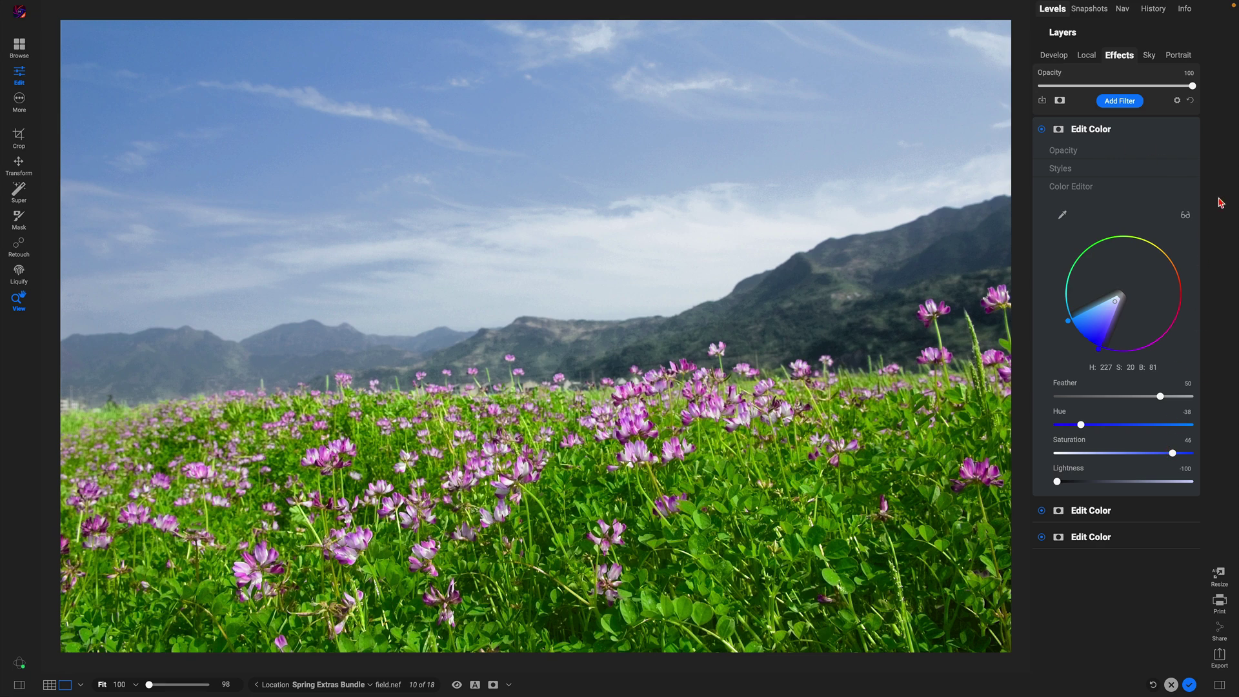
left_click_drag(1191, 87, 1090, 88)
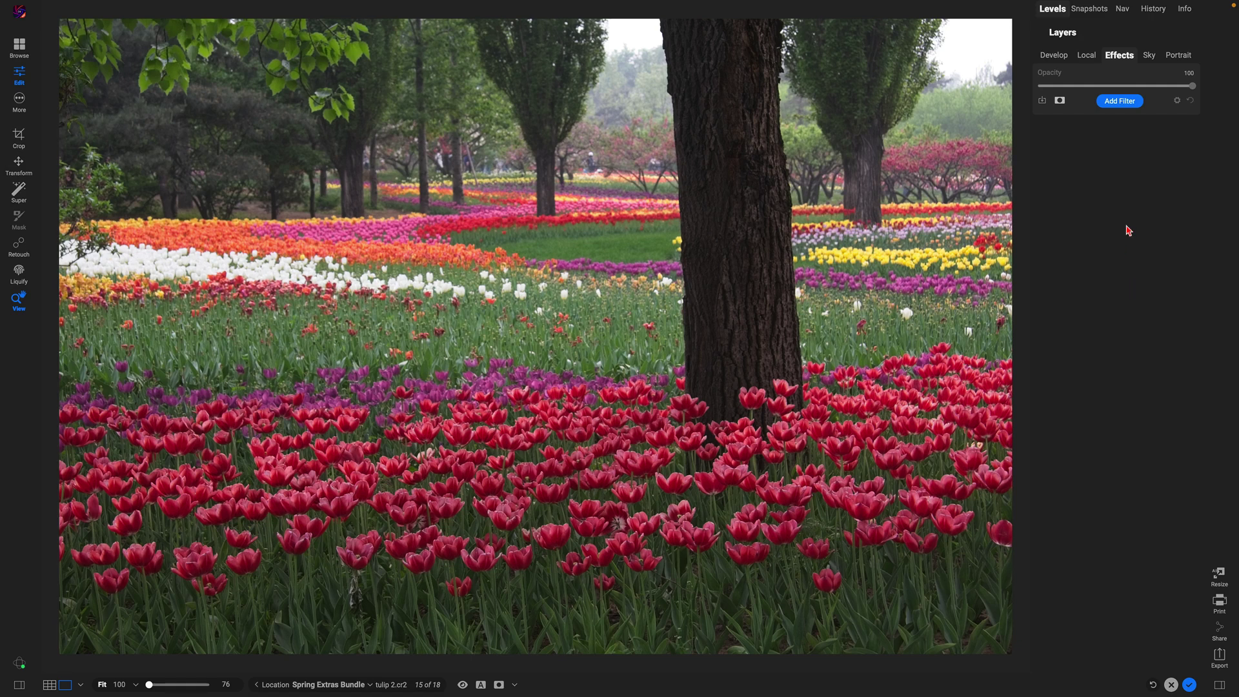
Step: Add an Edit Color filter to tulip 2.cr2 targeting the green foliage
left_click(1121, 106)
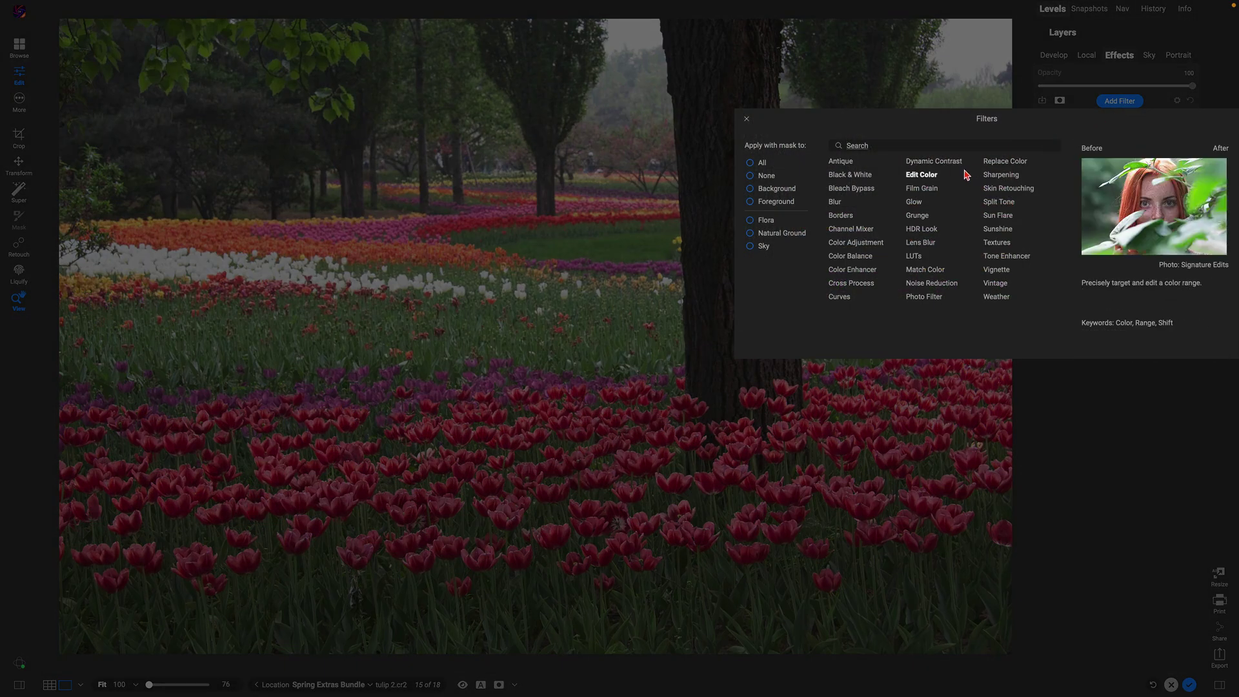
left_click(922, 175)
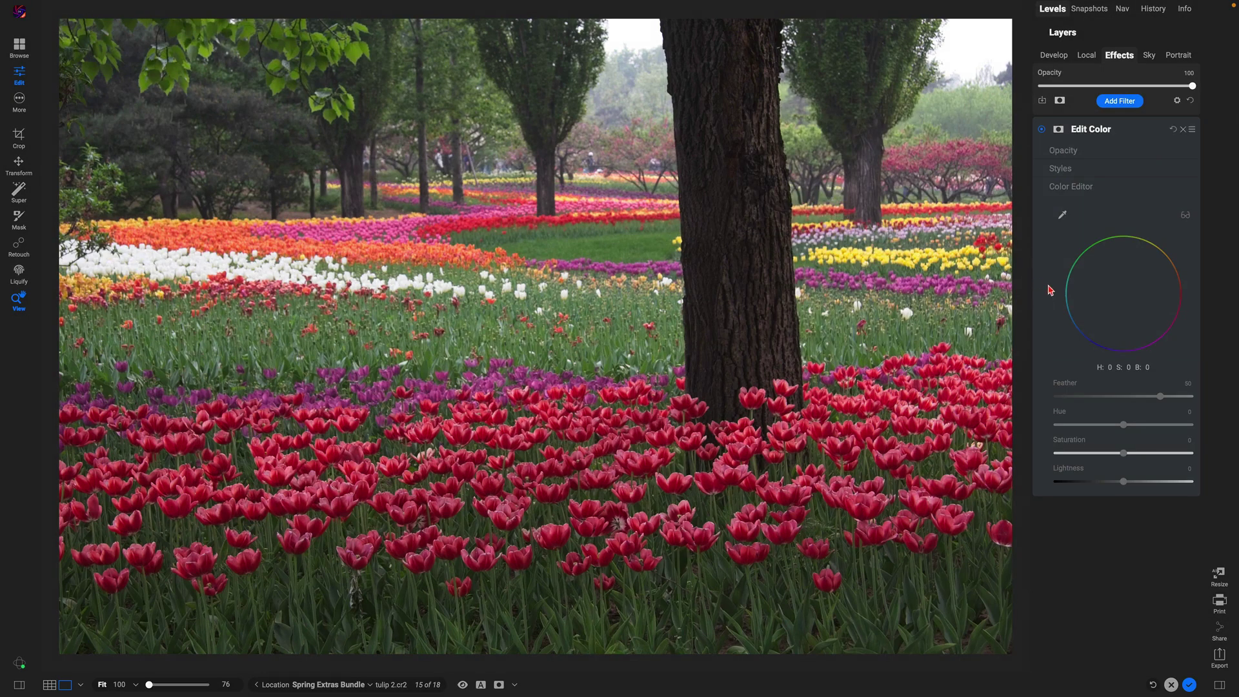
left_click(1061, 217)
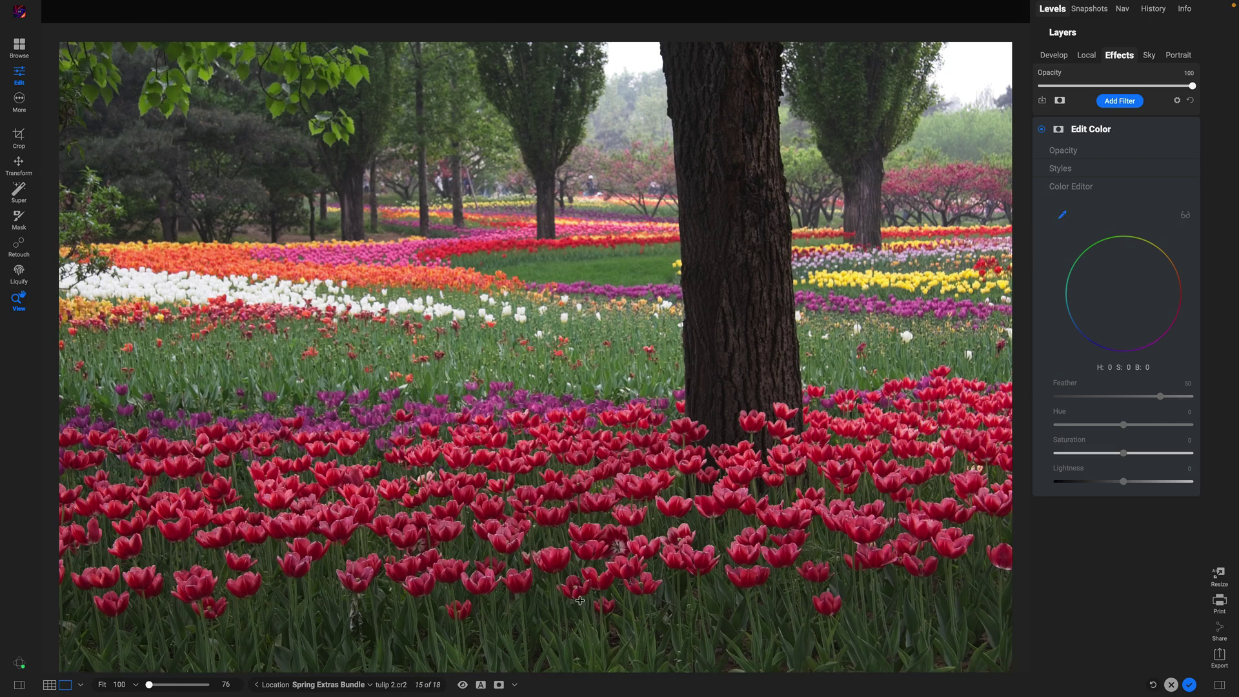
left_click(521, 610)
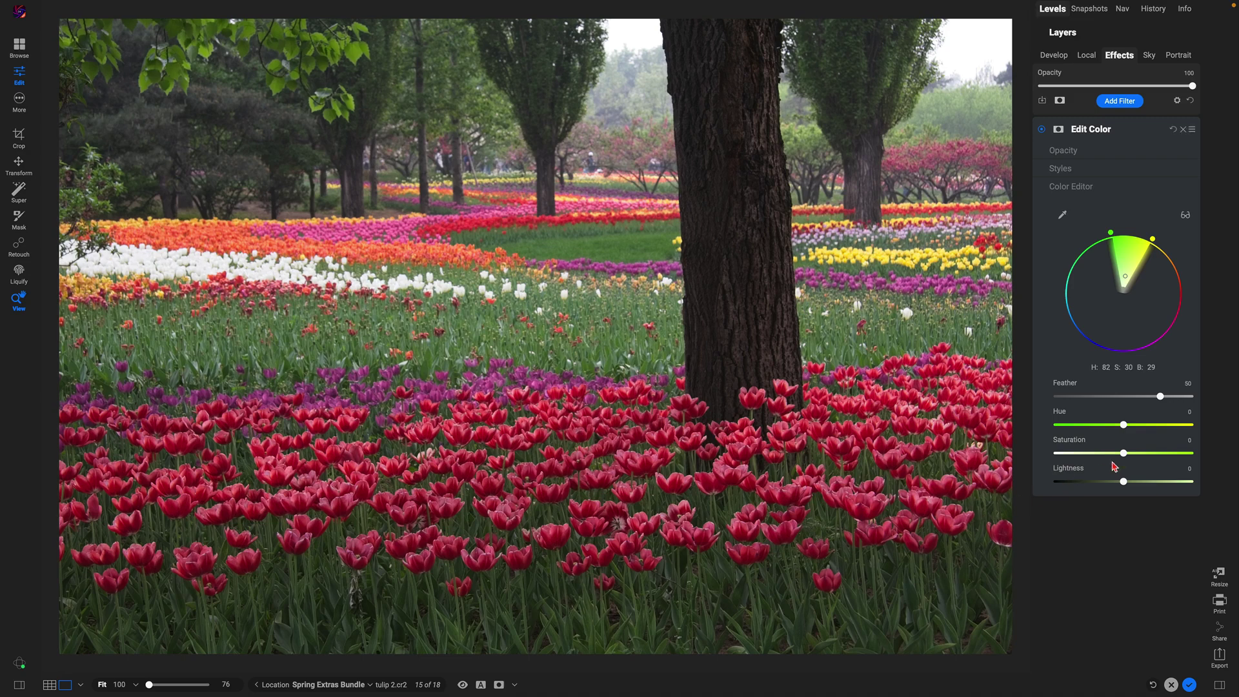
Step: Lift the targeted greens to Saturation 65 and Lightness 100, toggling the filter to compare
left_click_drag(1122, 456, 1195, 484)
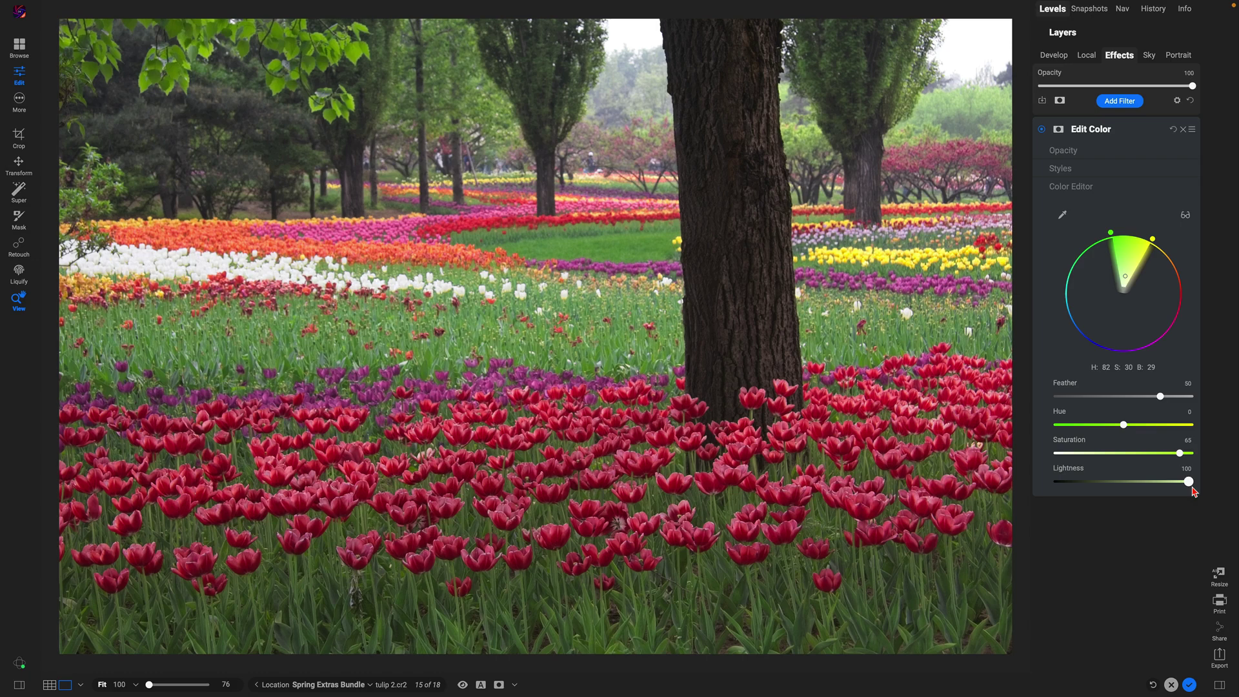
left_click(1042, 131)
left_click(1043, 131)
left_click(1043, 131)
left_click(1043, 131)
Step: Add a Color Enhancer to tulip 2.cr2 with Saturation 15 and Red range Saturation 17
left_click(1128, 106)
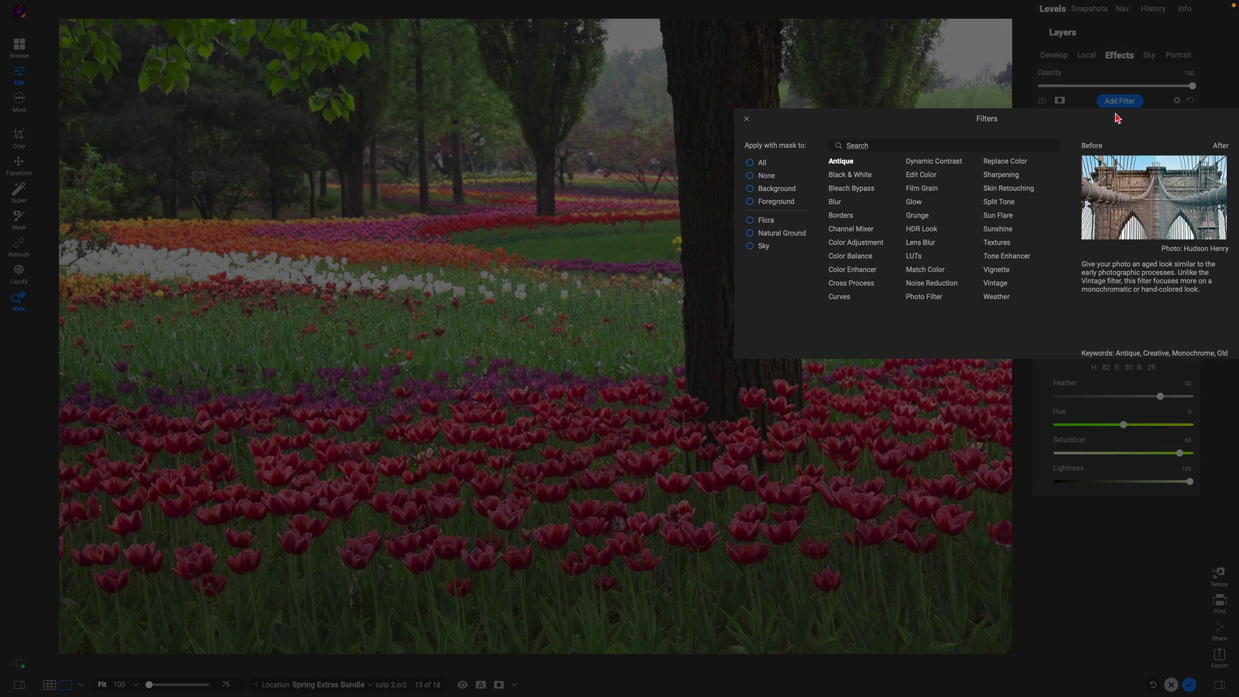
left_click(853, 270)
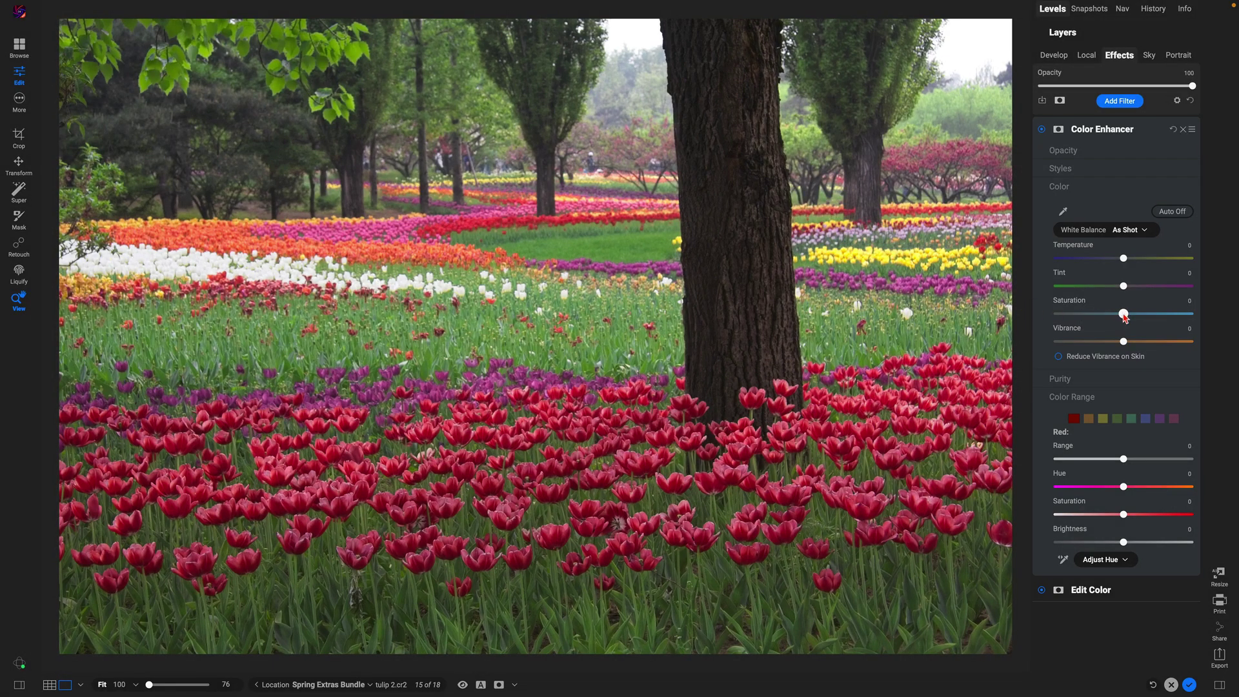
left_click_drag(1124, 316, 1146, 319)
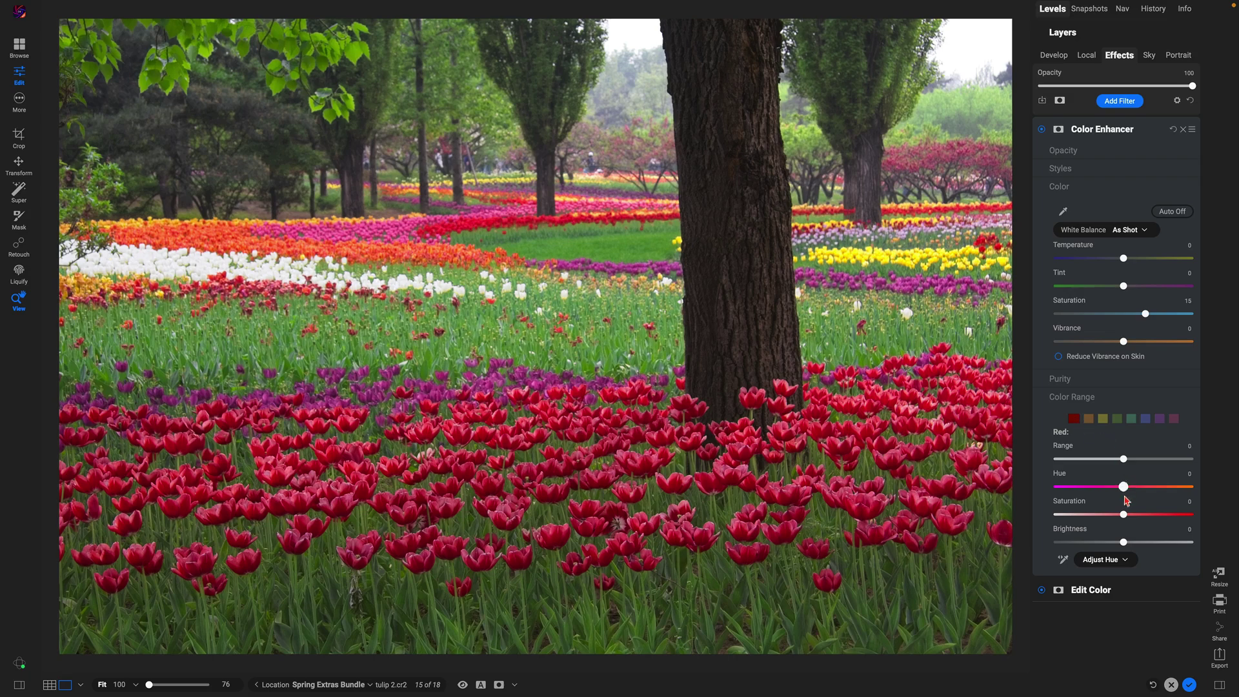
left_click_drag(1125, 519, 1149, 521)
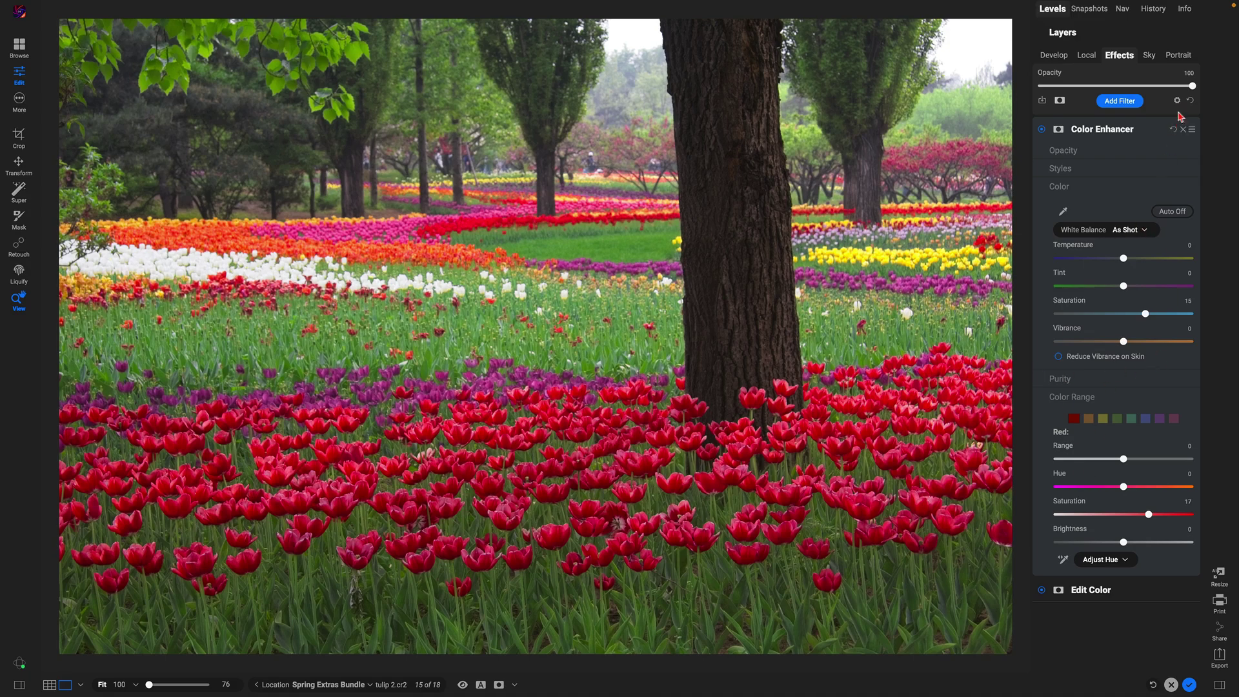
mouse_move(1191, 86)
left_mouse_down()
mouse_move(1017, 92)
mouse_move(1194, 86)
left_mouse_up()
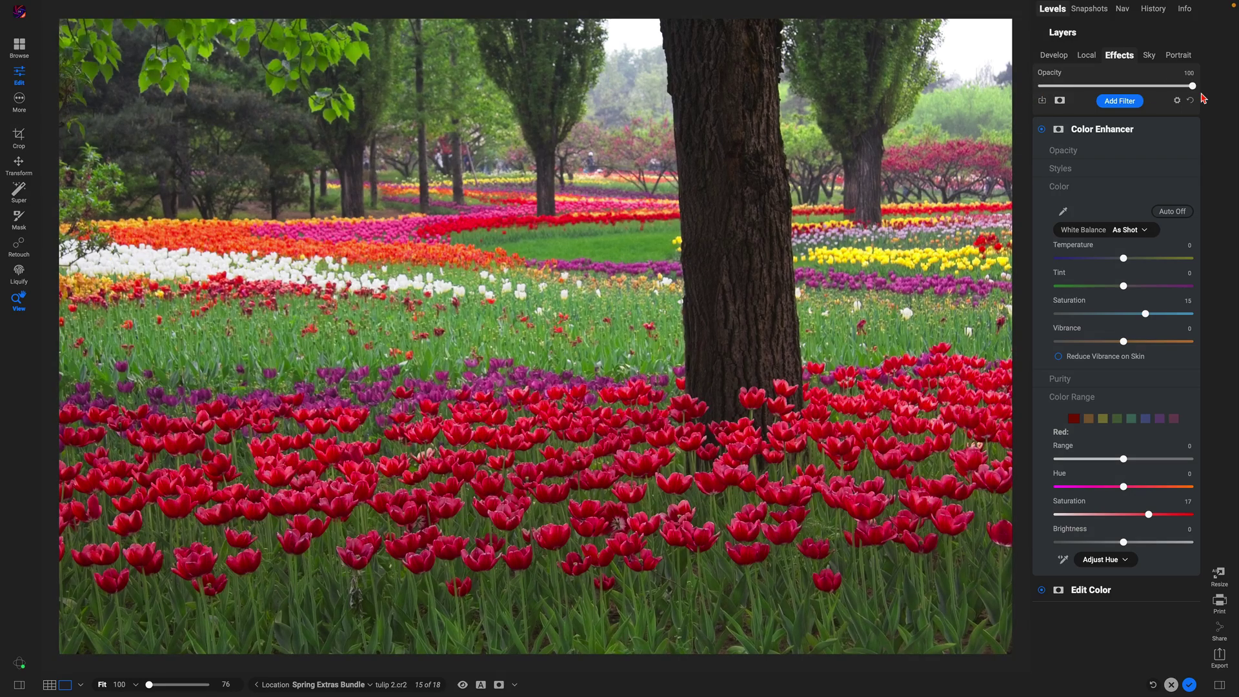